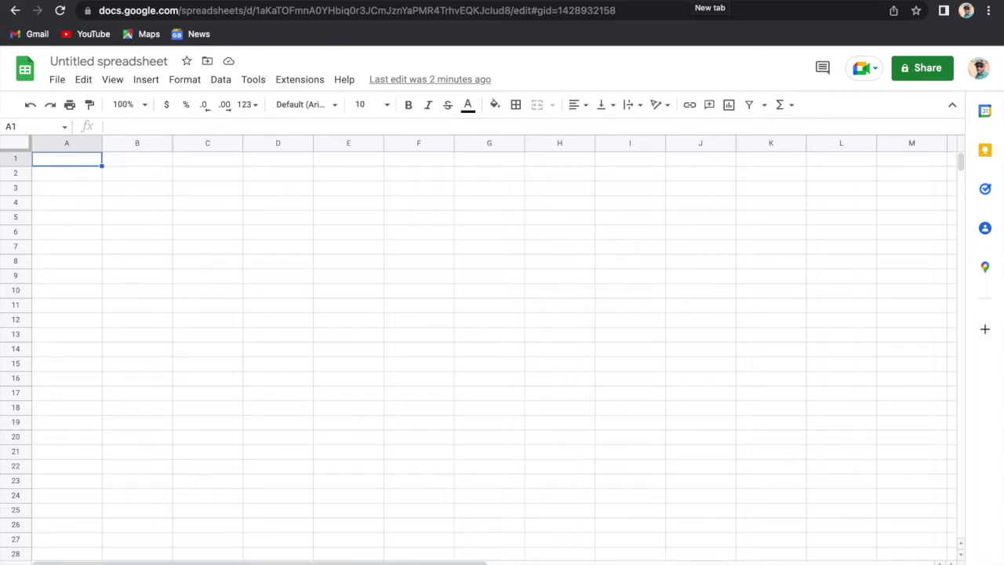
# - Search for Google Sheets in a new tab and go to the Google Sheets website
pyautogui.hotkey('ctrl', 't')
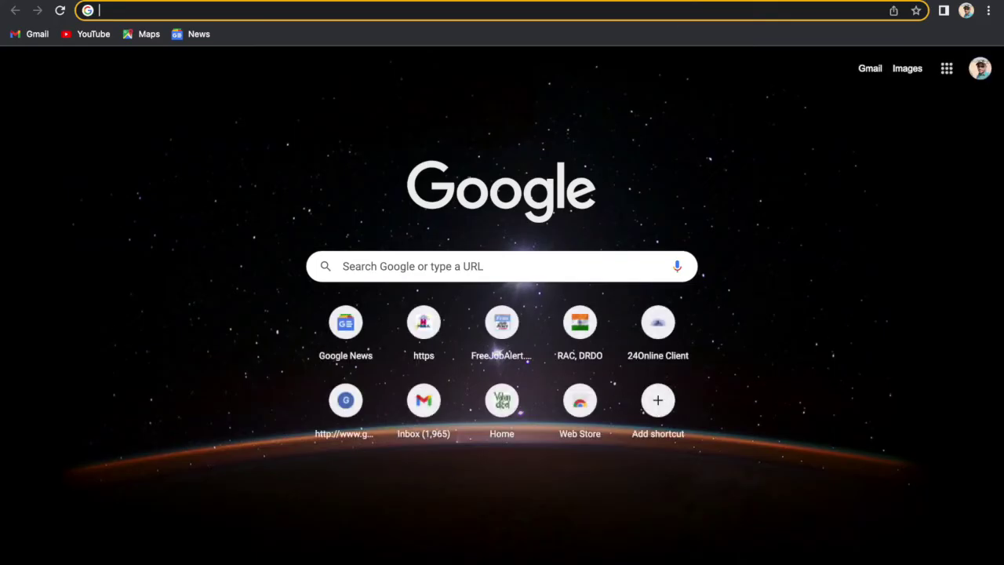
pyautogui.write('sh')
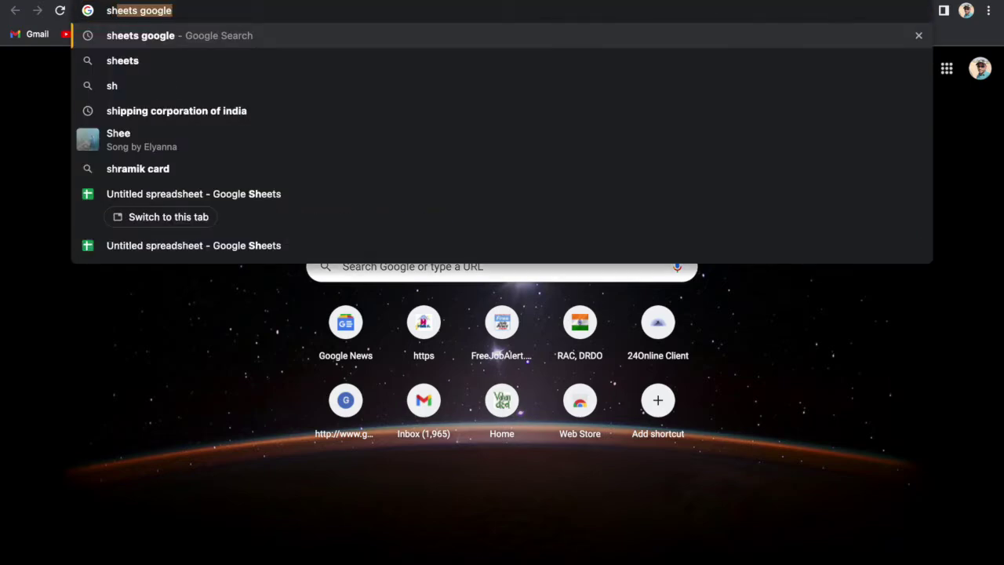
pyautogui.press('Return')
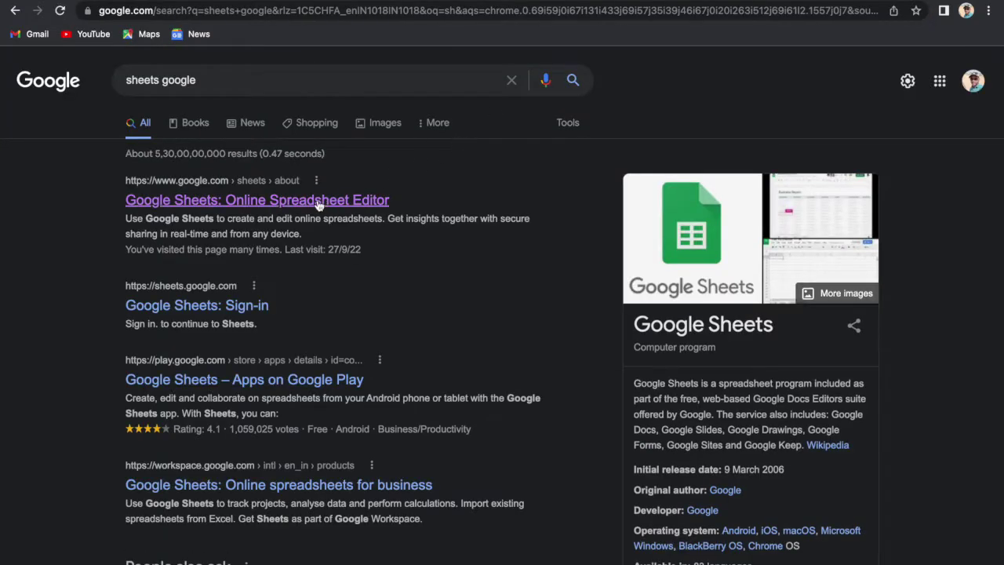
pyautogui.click(318, 201)
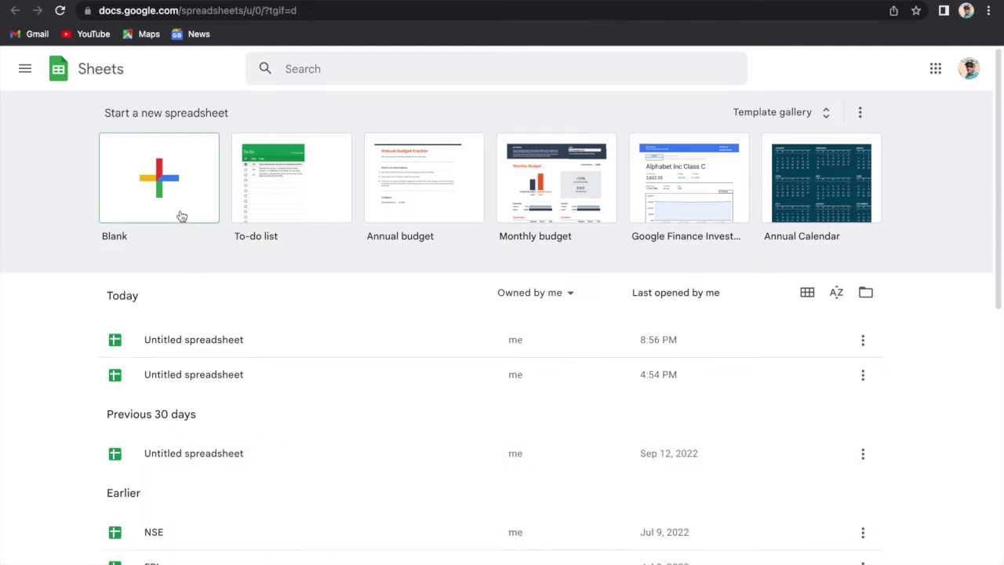
# - Create a new spreadsheet from the Blank template
pyautogui.click(180, 181)
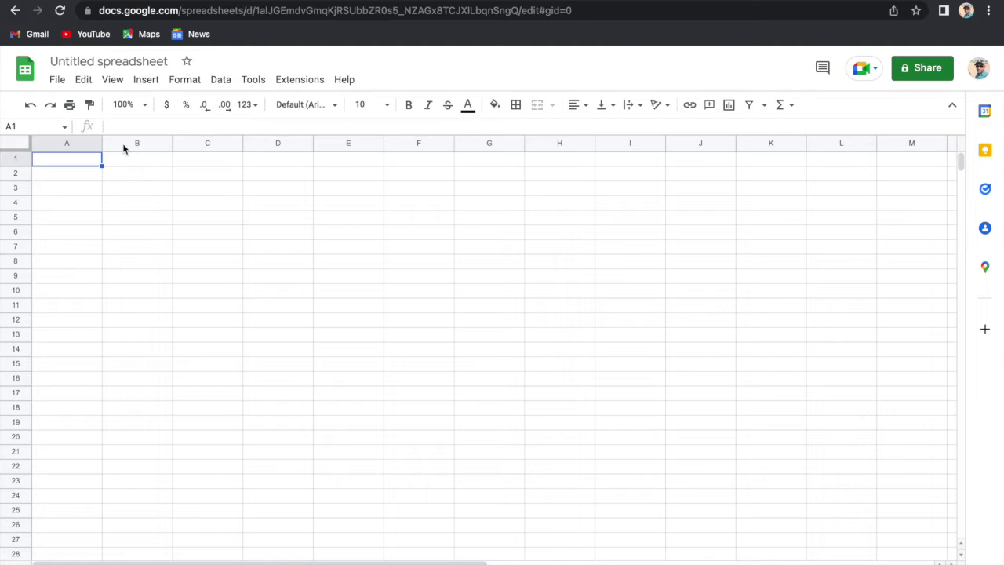
# - Begin =importhtml(" in A1 and copy the companiesmarketcap.com address from the browser
pyautogui.write('=')
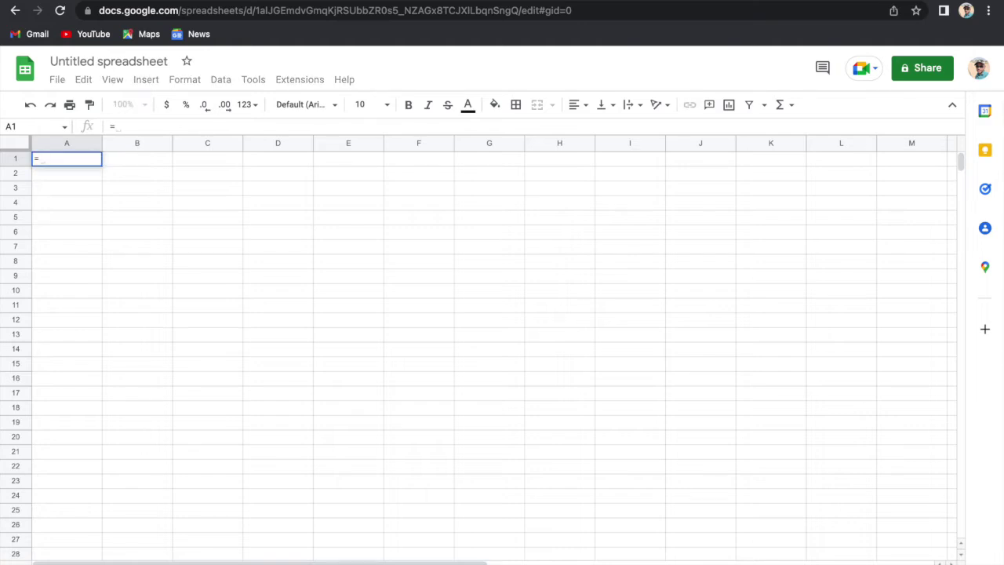
pyautogui.write('import')
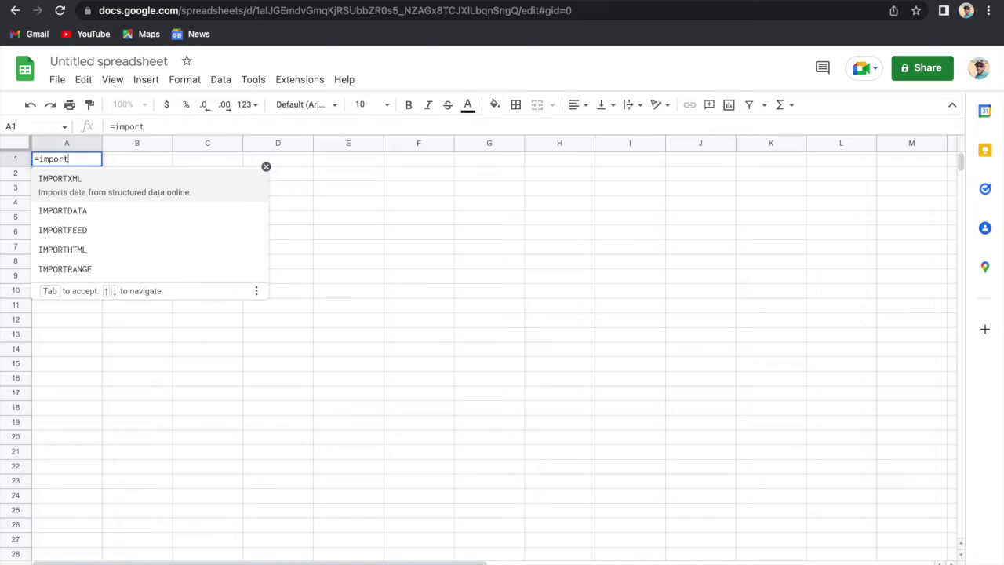
pyautogui.write('htm')
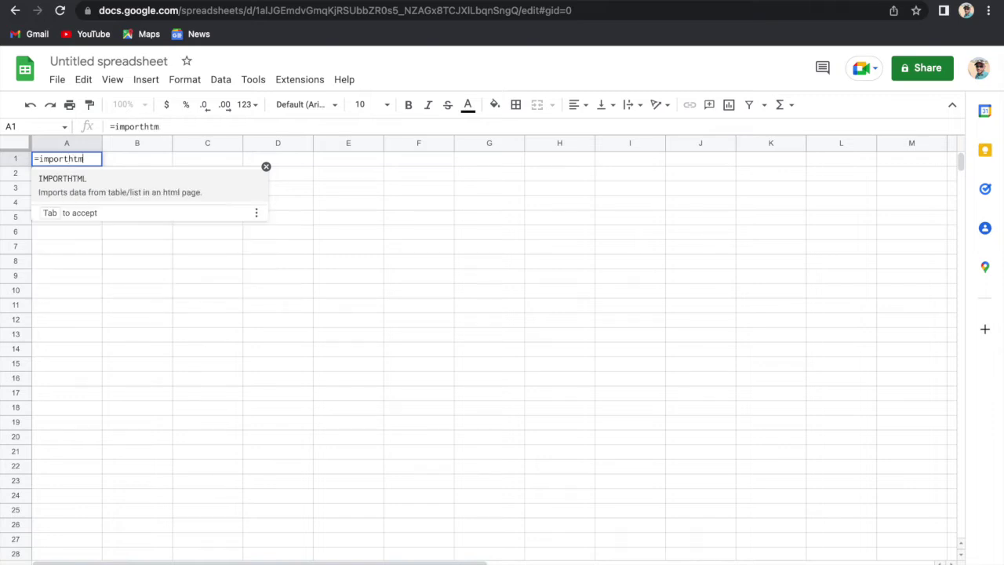
pyautogui.write('l(')
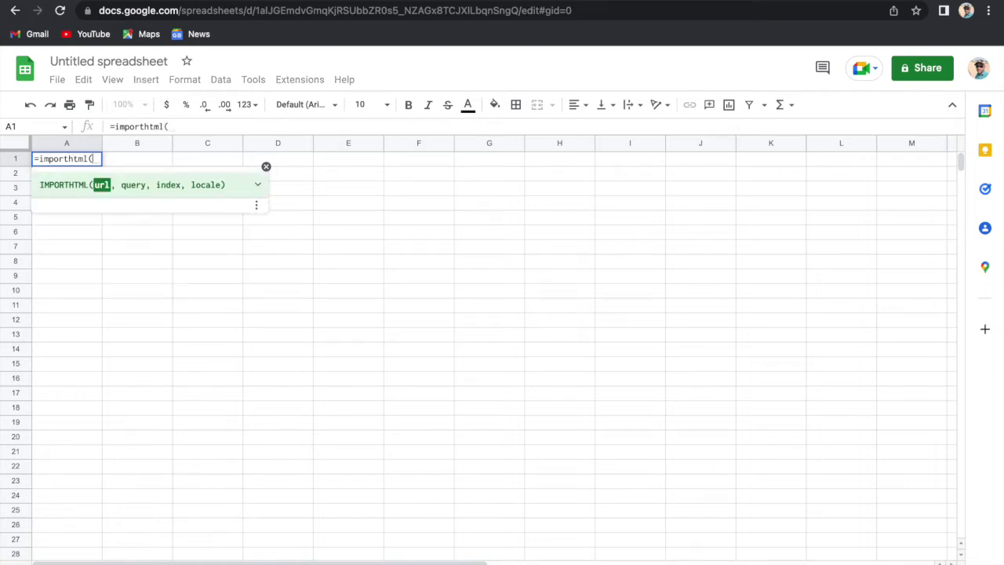
pyautogui.write('"')
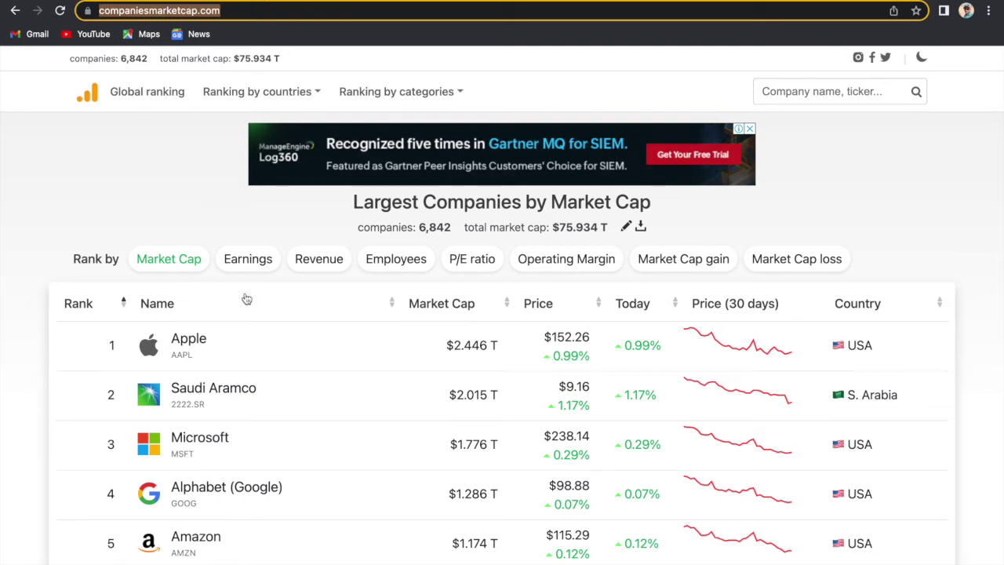
pyautogui.click(213, 13)
pyautogui.moveTo(280, 11); pyautogui.dragTo(104, 6)
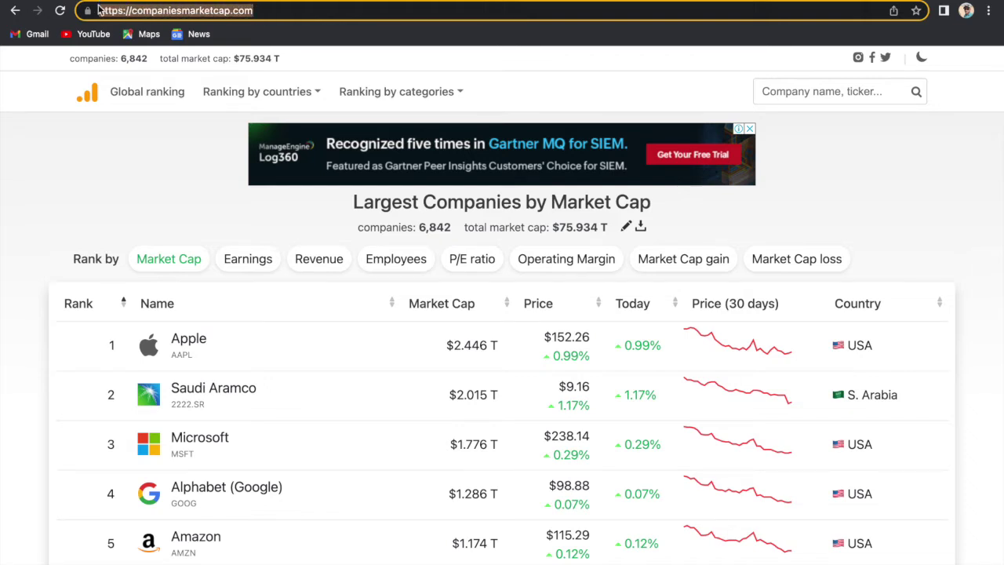
pyautogui.press('super+c')
pyautogui.hotkey('ctrl', 'Tab')
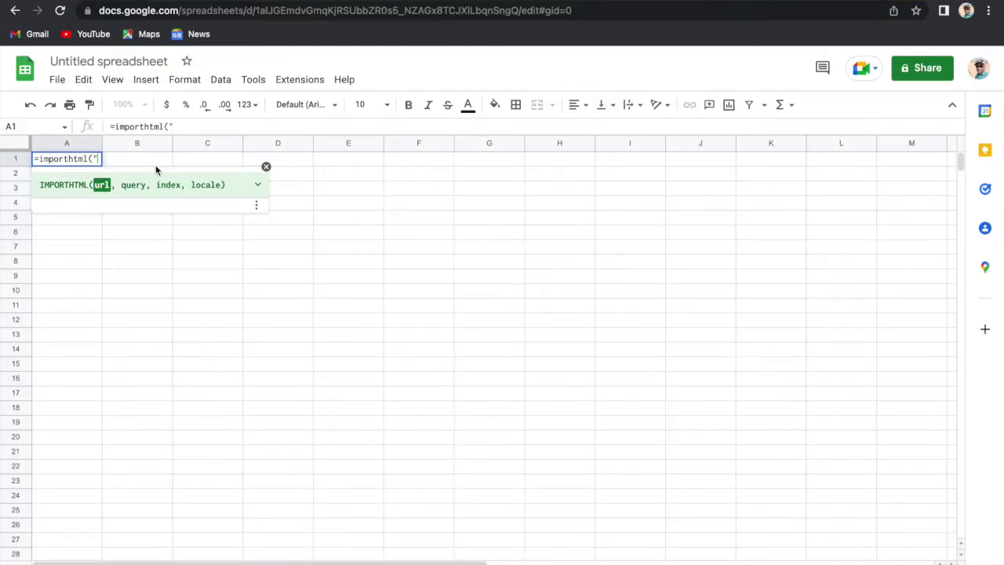
pyautogui.press('super+v')
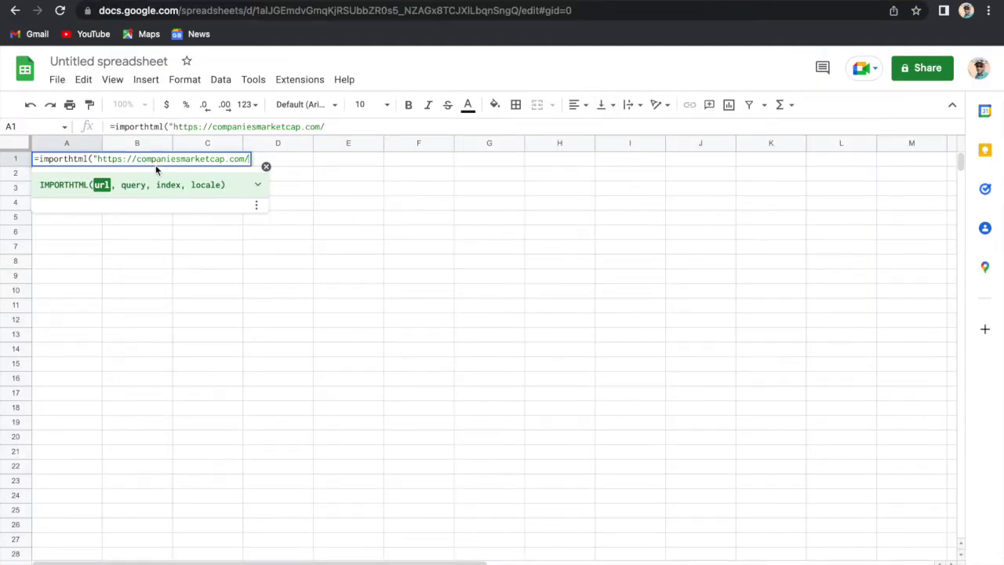
pyautogui.write('",')
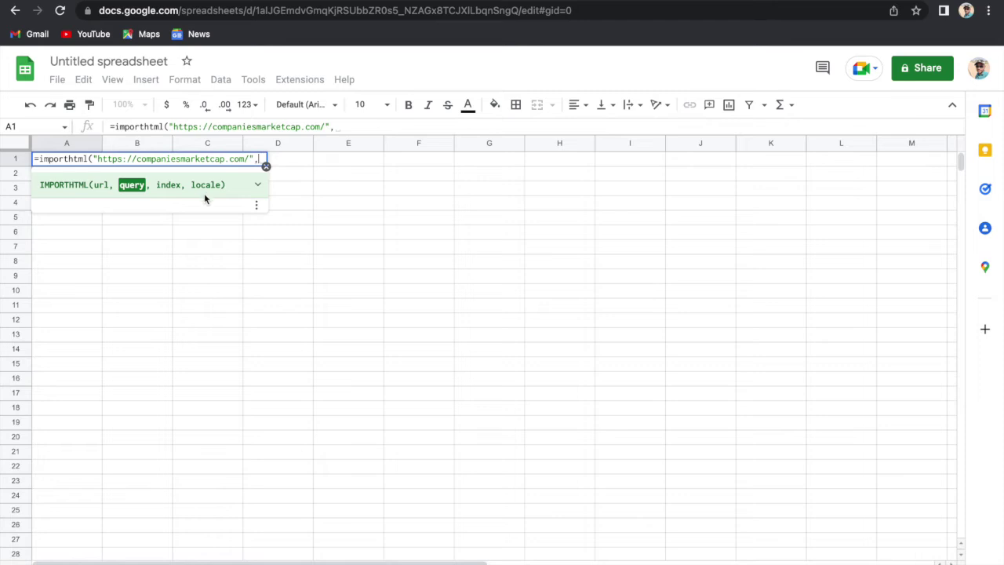
pyautogui.write('"')
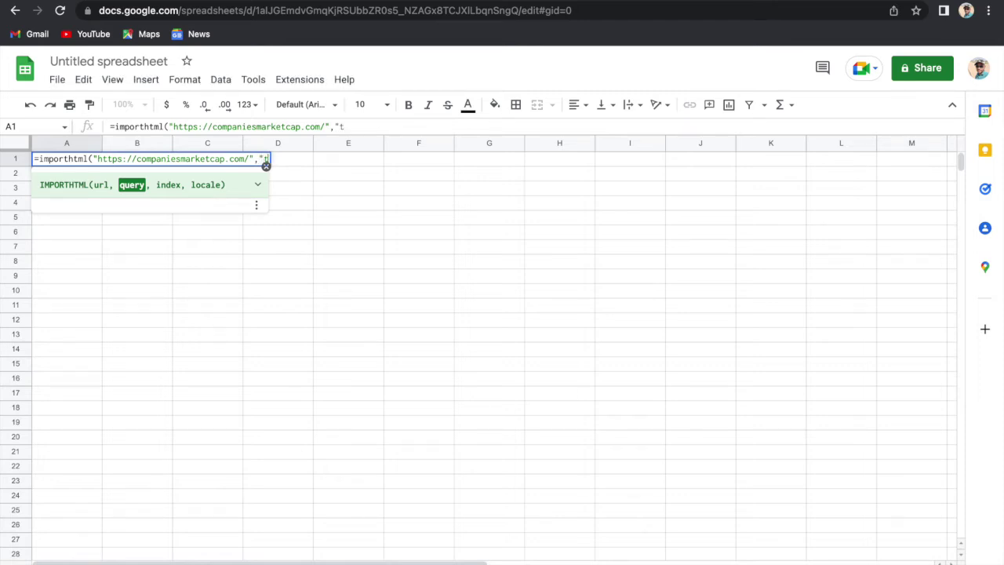
pyautogui.write('table",')
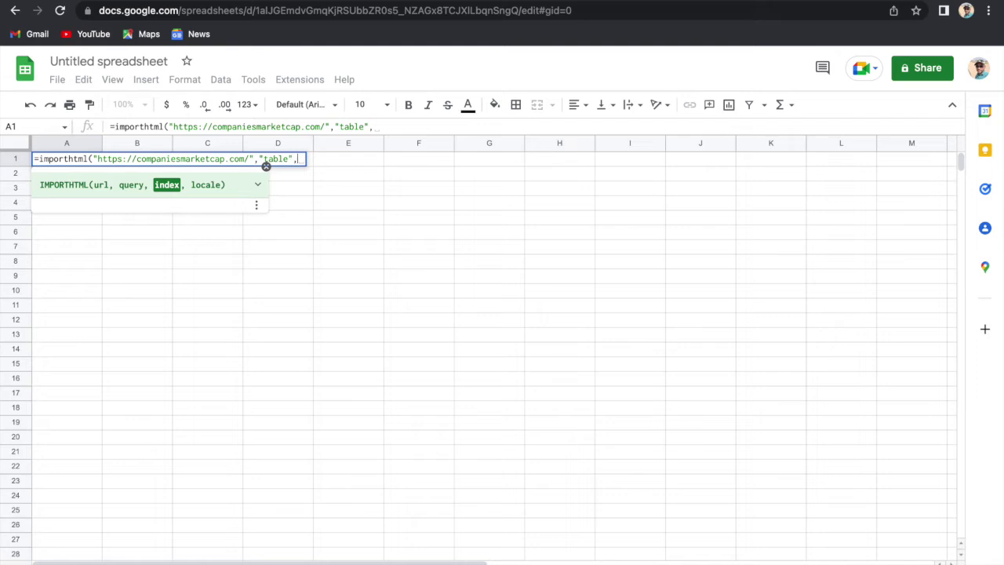
pyautogui.write('1')
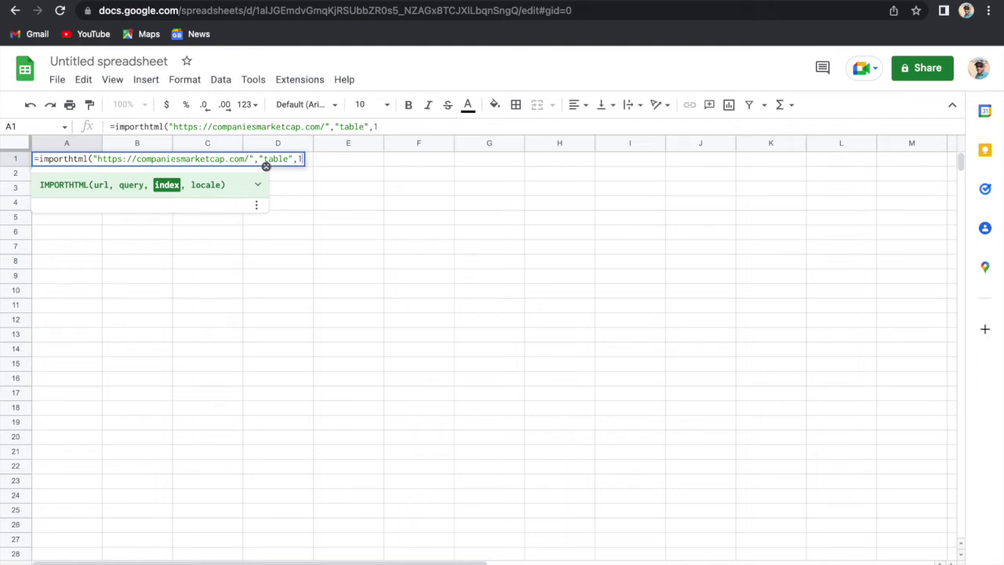
pyautogui.write(')')
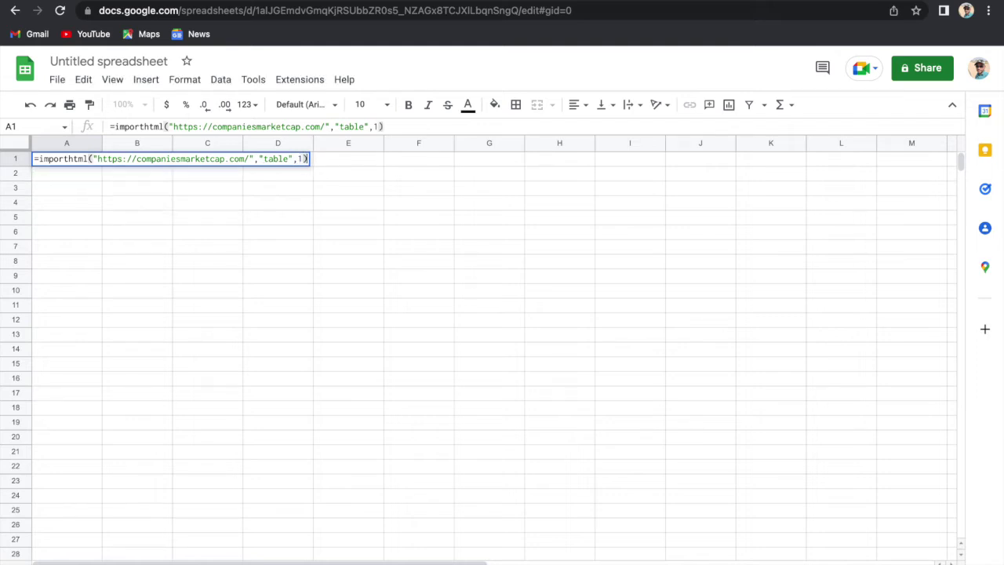
pyautogui.press('Return')
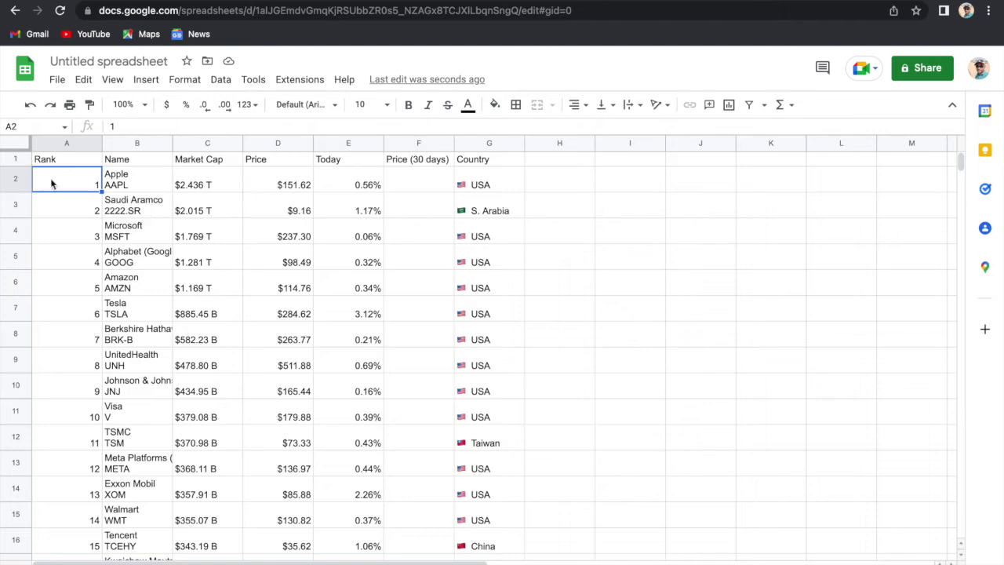
# - Scroll through the imported market-cap rows to check them
pyautogui.scroll(-3, 259, 311)
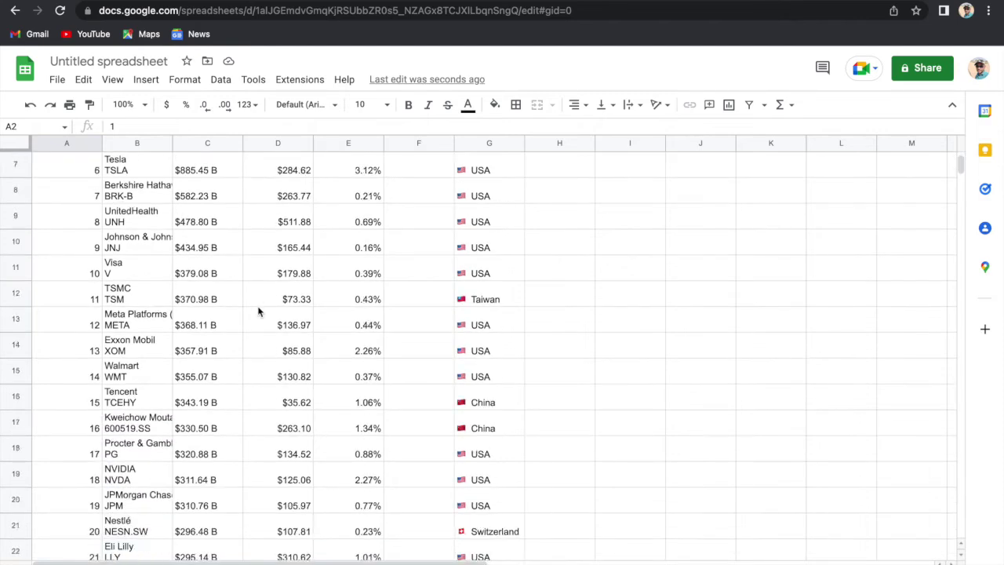
pyautogui.scroll(3, 259, 311)
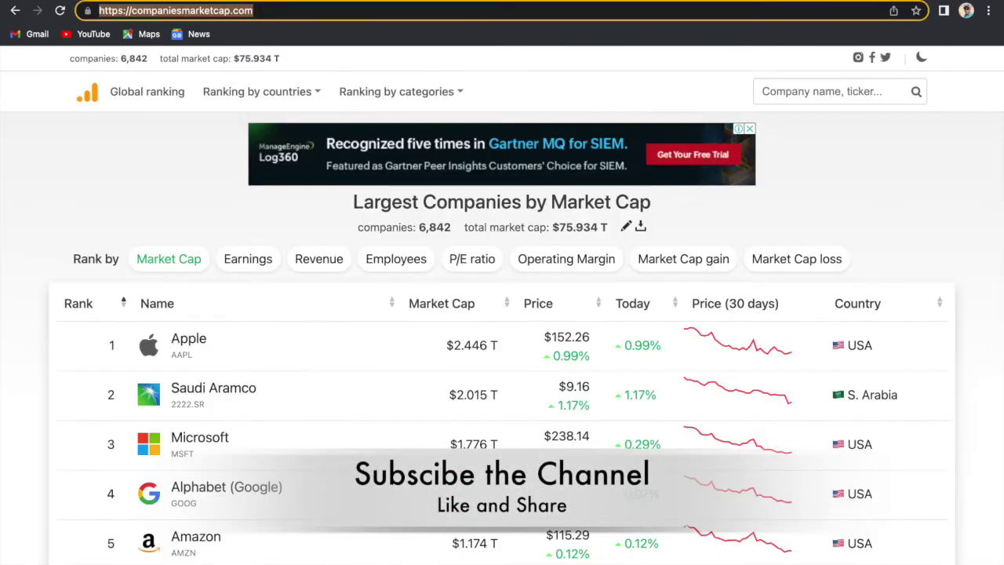
# - Scroll the companiesmarketcap.com ranking to compare it with the imported table
pyautogui.scroll(-3, 387, 353)
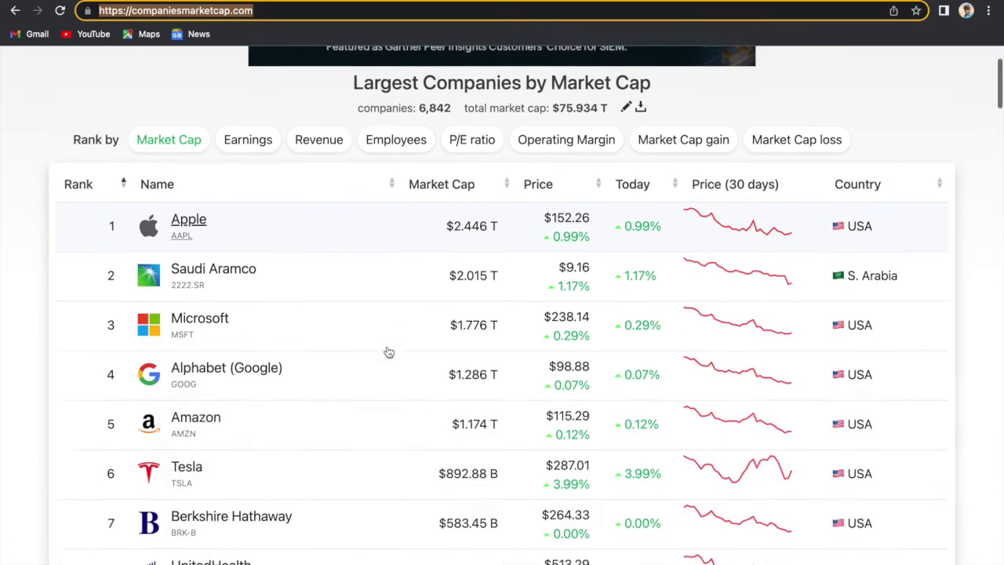
pyautogui.scroll(-2, 387, 353)
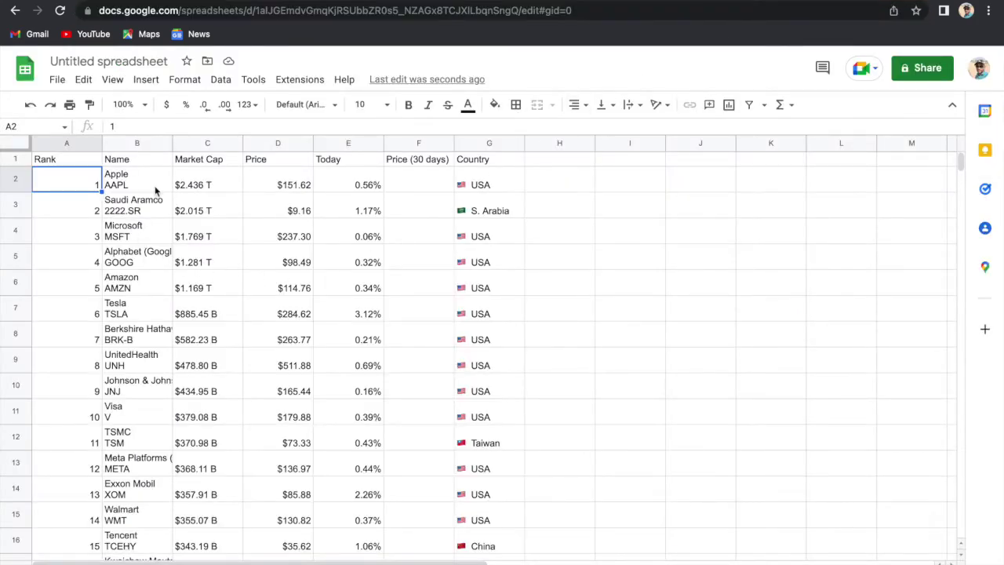
pyautogui.scroll(-5, 327, 271)
pyautogui.hscroll(1, 328, 271)
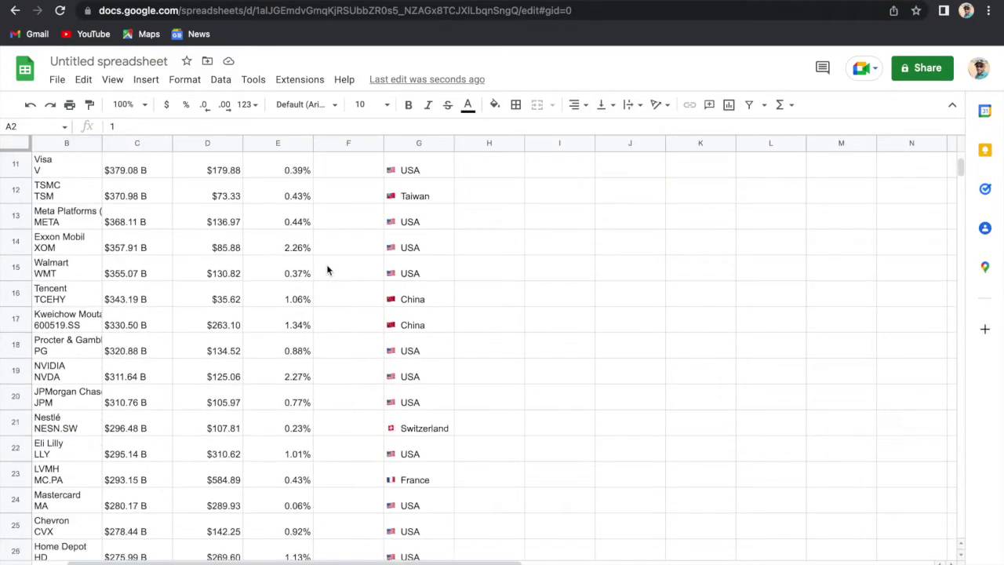
pyautogui.scroll(5, 328, 270)
pyautogui.hscroll(1, 328, 271)
pyautogui.hscroll(-2, 328, 270)
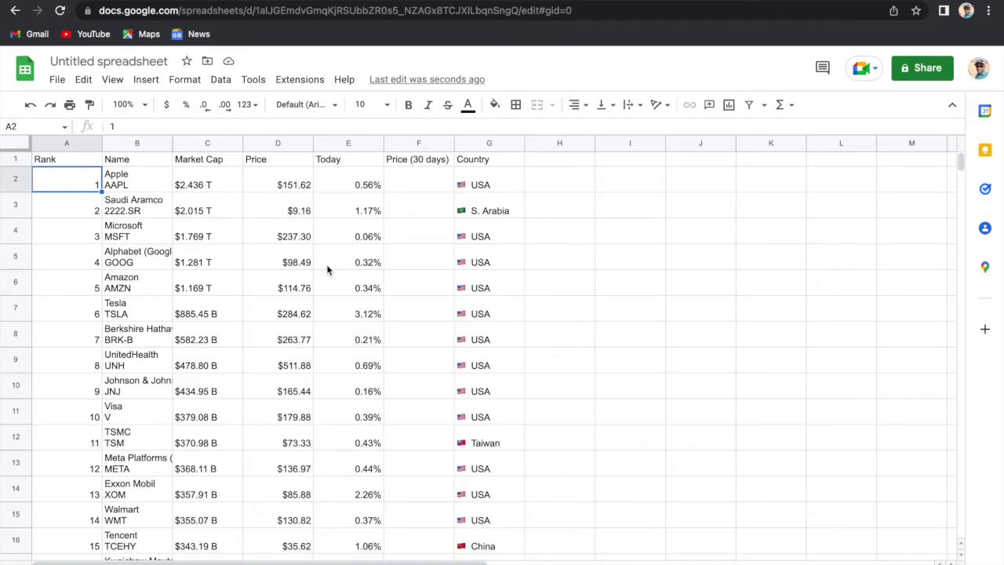
# - Save recalculation as 'On change and every minute' in the spreadsheet settings, then add a new sheet
pyautogui.click(59, 83)
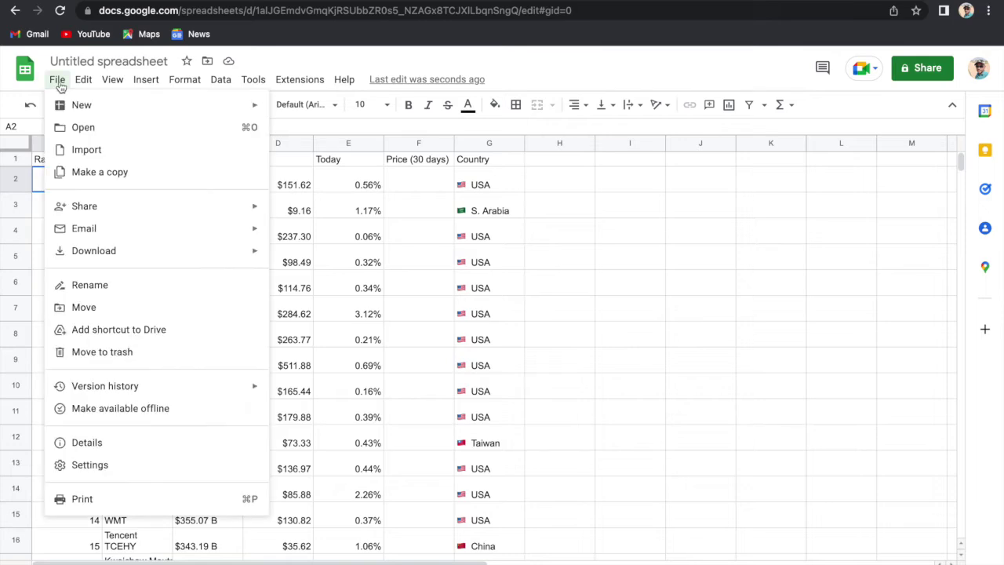
pyautogui.click(112, 466)
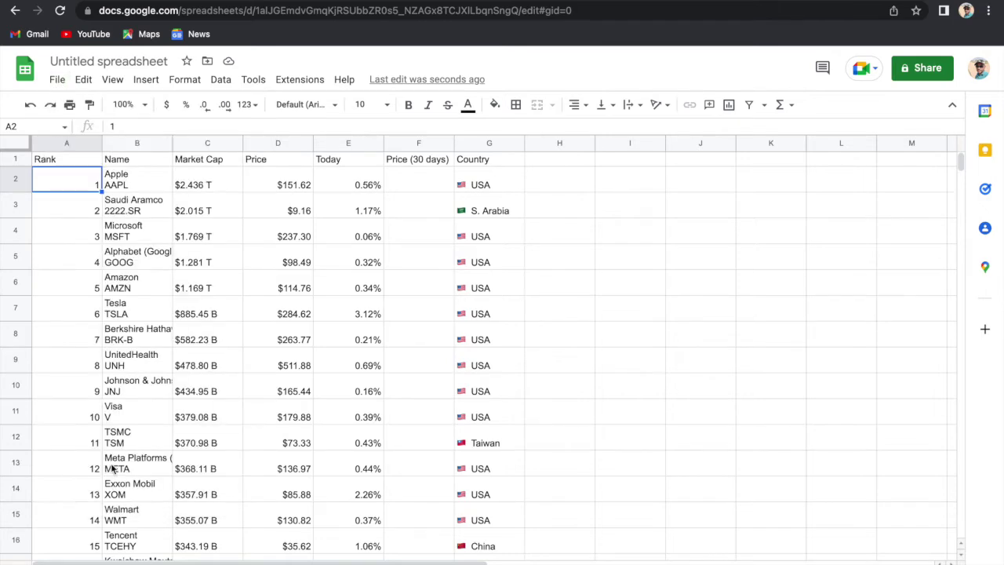
pyautogui.click(414, 225)
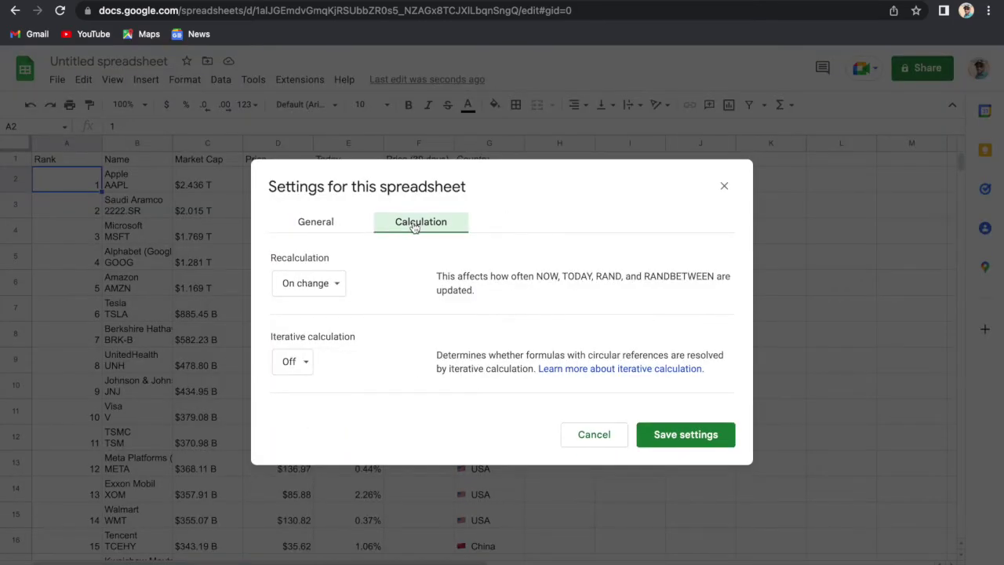
pyautogui.click(320, 287)
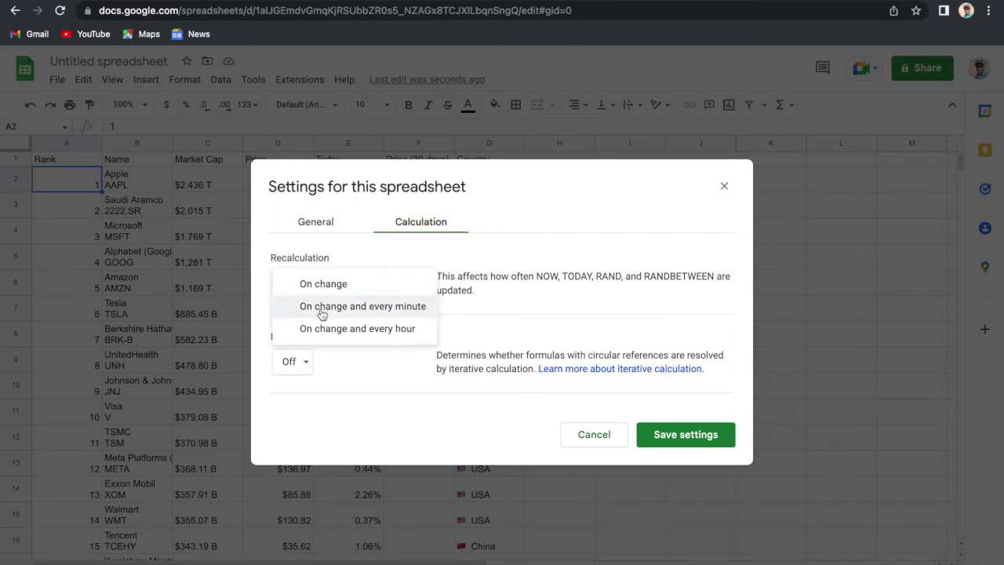
pyautogui.click(356, 307)
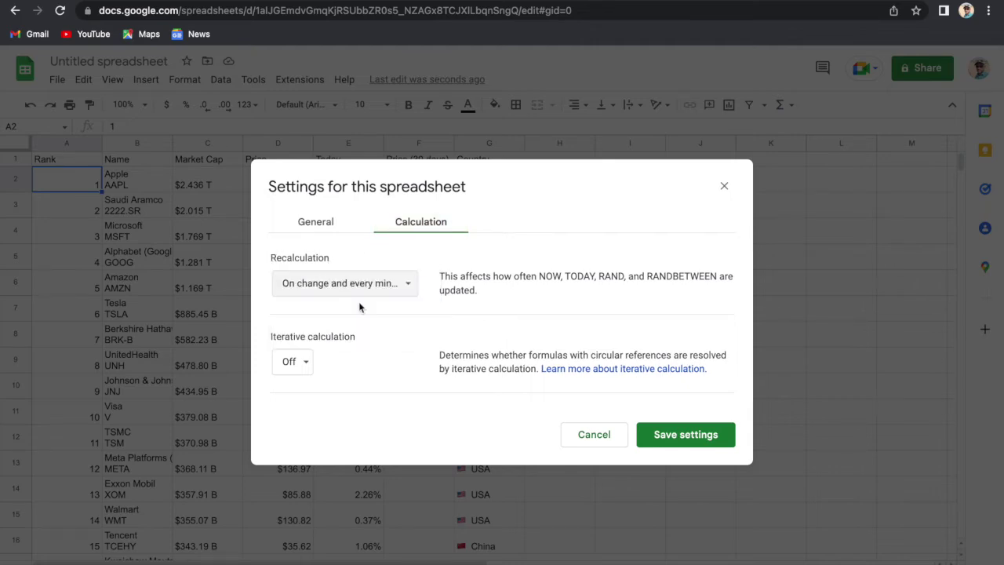
pyautogui.click(670, 431)
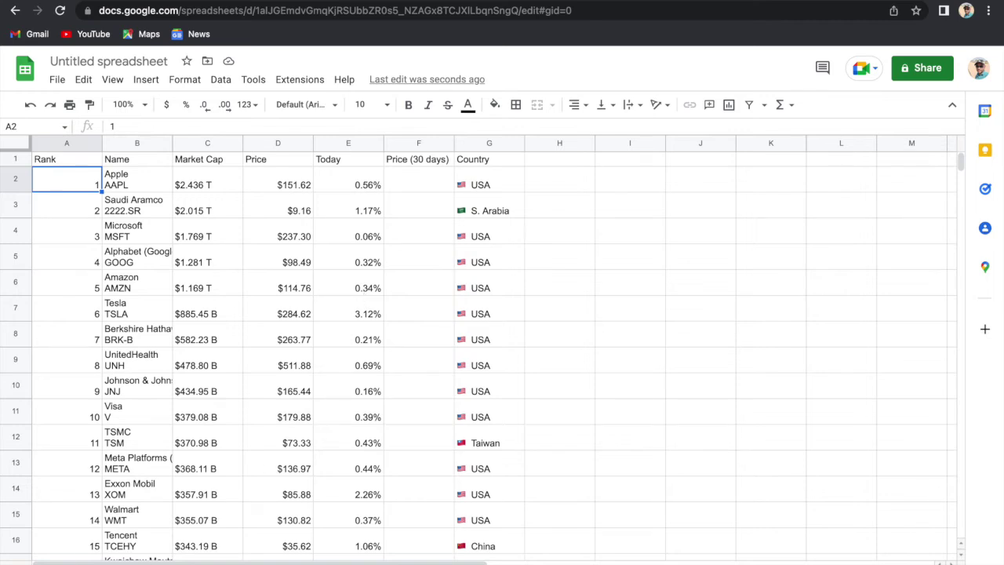
pyautogui.hotkey('shift', 'F11')
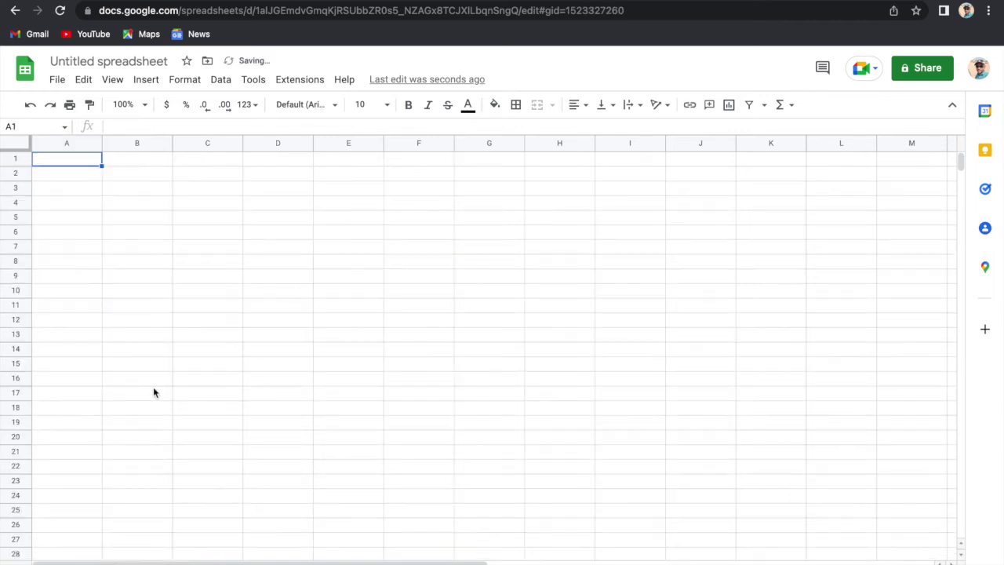
# - Begin =importhtml(" in A1 of the new sheet and go to the ICICI Direct tab
pyautogui.write('=impo')
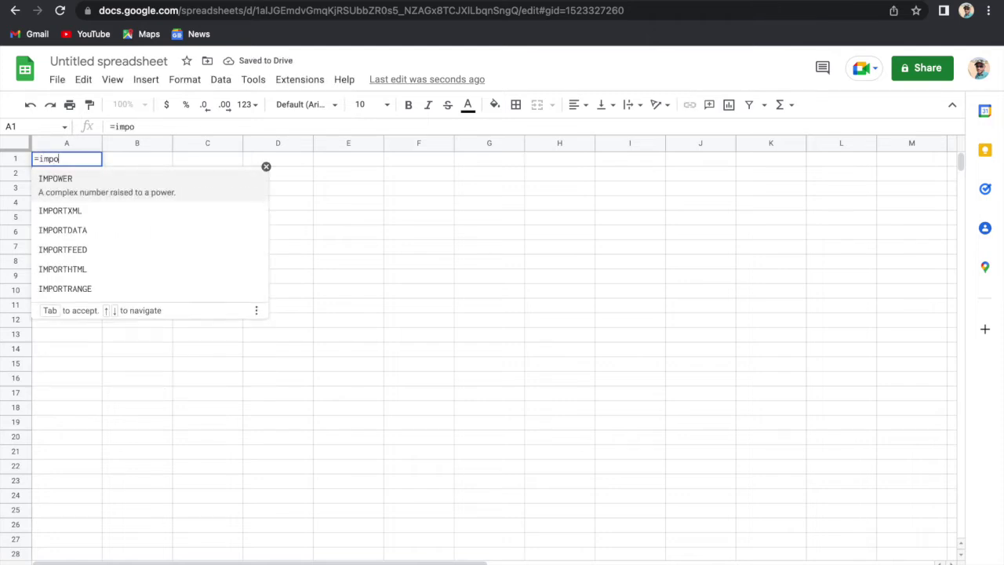
pyautogui.write('rthtml')
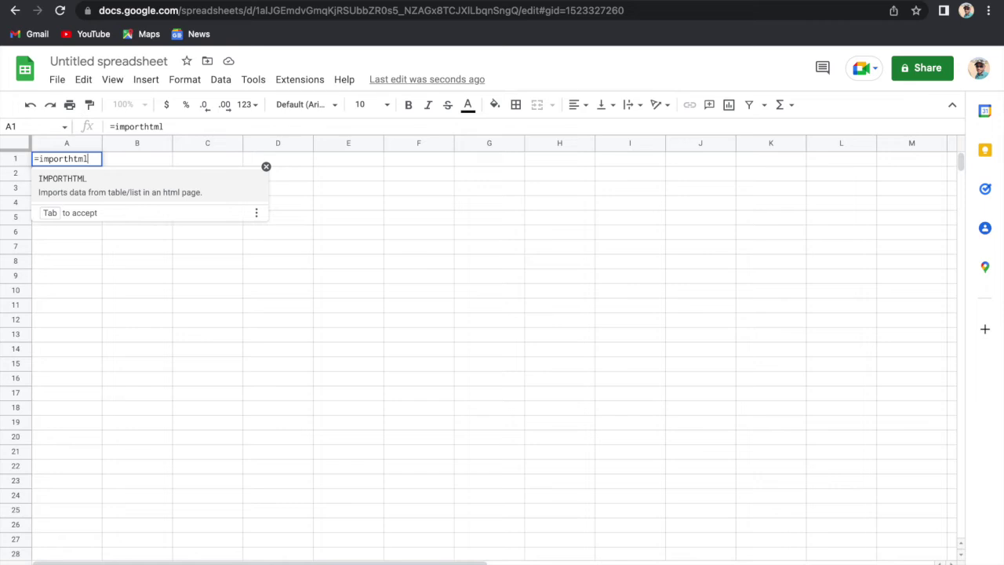
pyautogui.write('(')
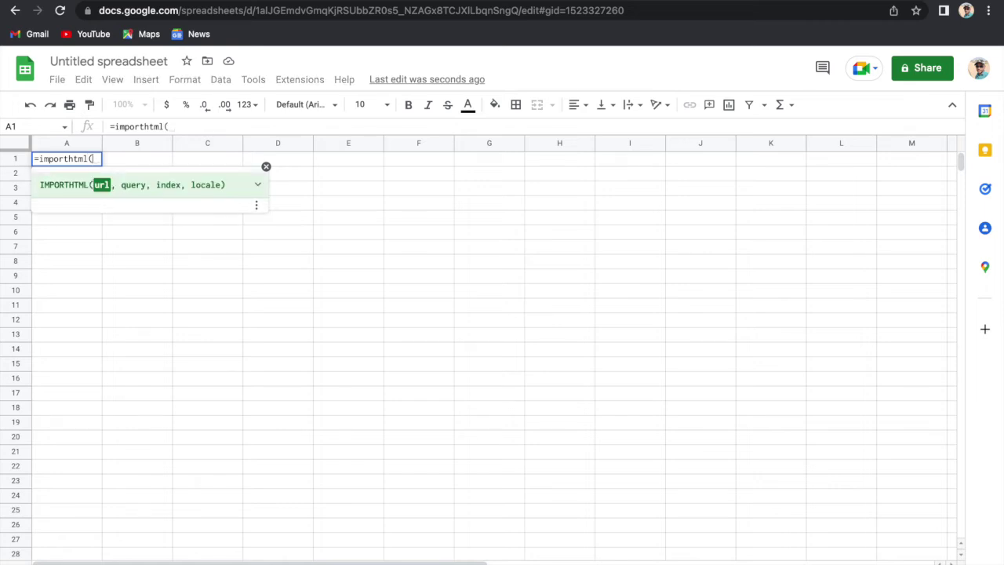
pyautogui.write('"')
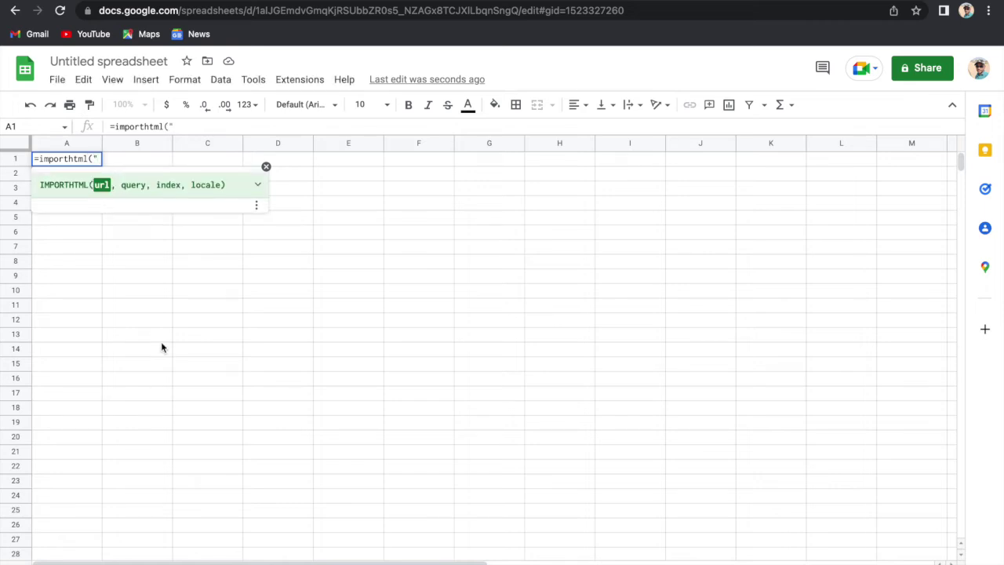
pyautogui.click(107, 1)
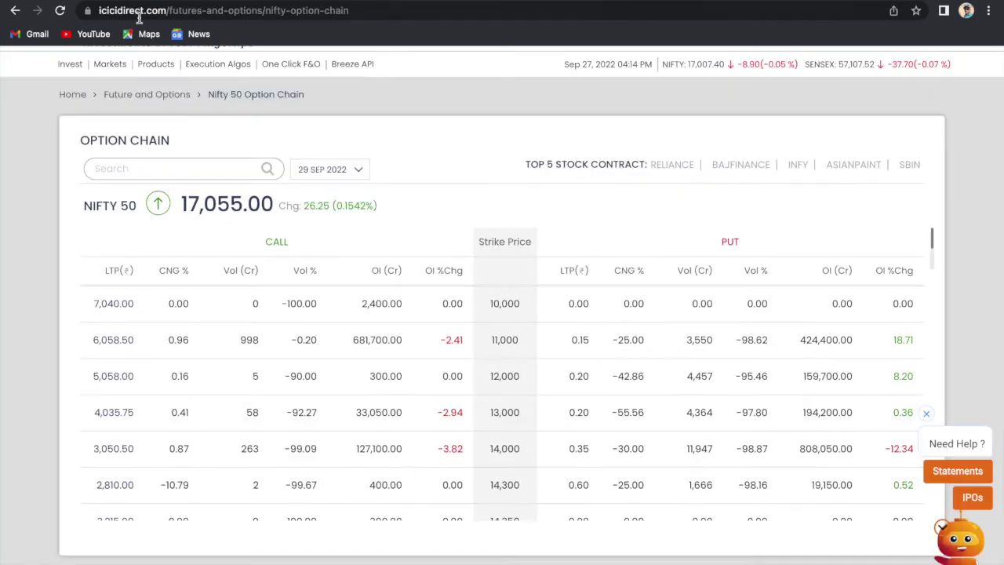
# - Select the ICICI Direct Nifty option chain page address and return to the spreadsheet
pyautogui.moveTo(262, 316)
pyautogui.click(360, 11)
pyautogui.hotkey('ctrl', 'c')
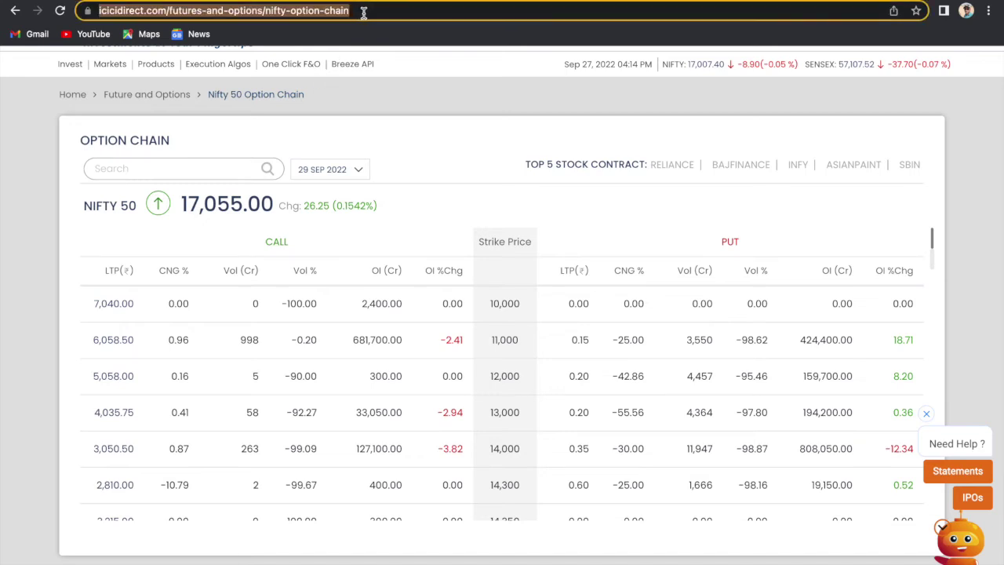
pyautogui.hotkey('ctrl', 'Tab')
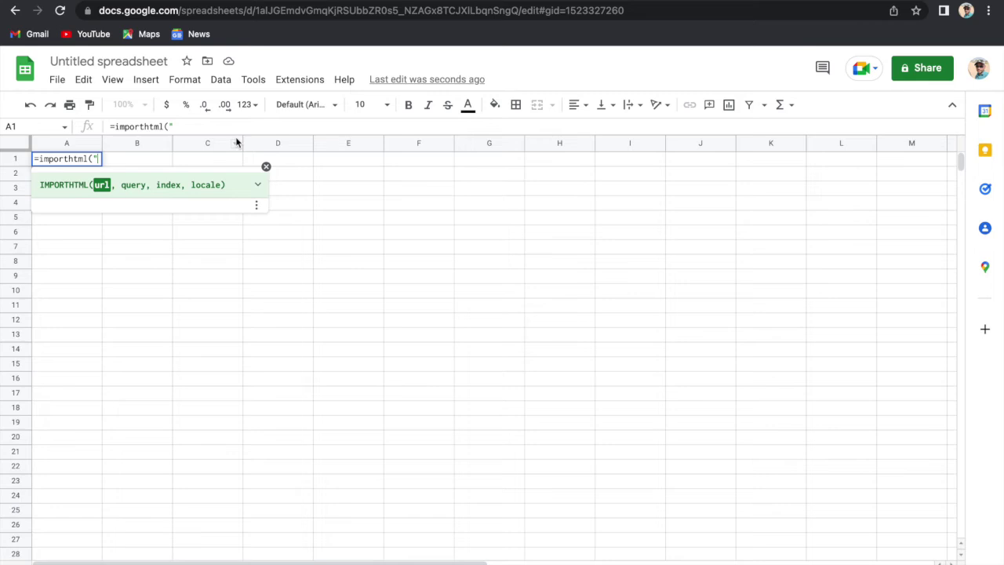
pyautogui.hotkey('ctrl', 'v')
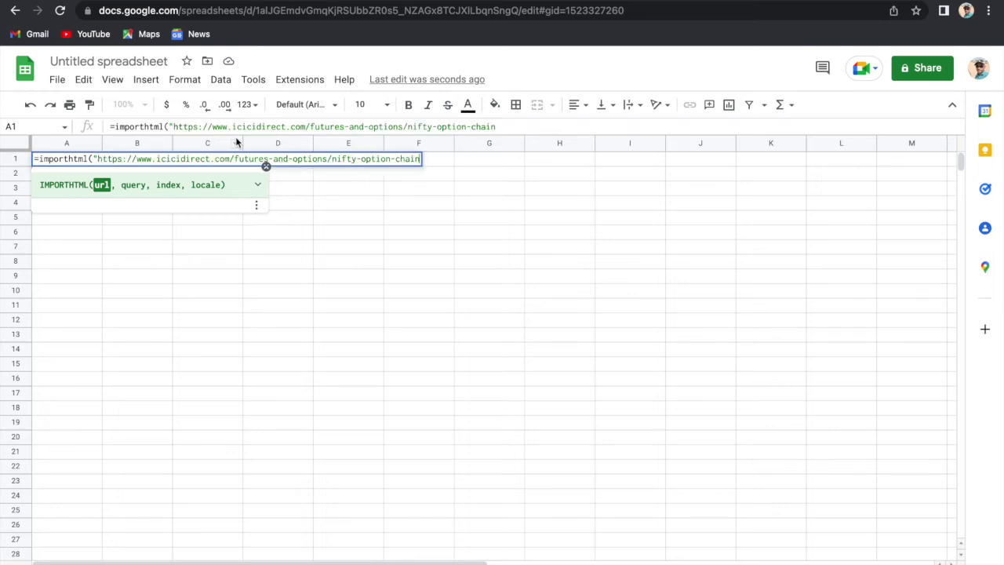
pyautogui.write('"')
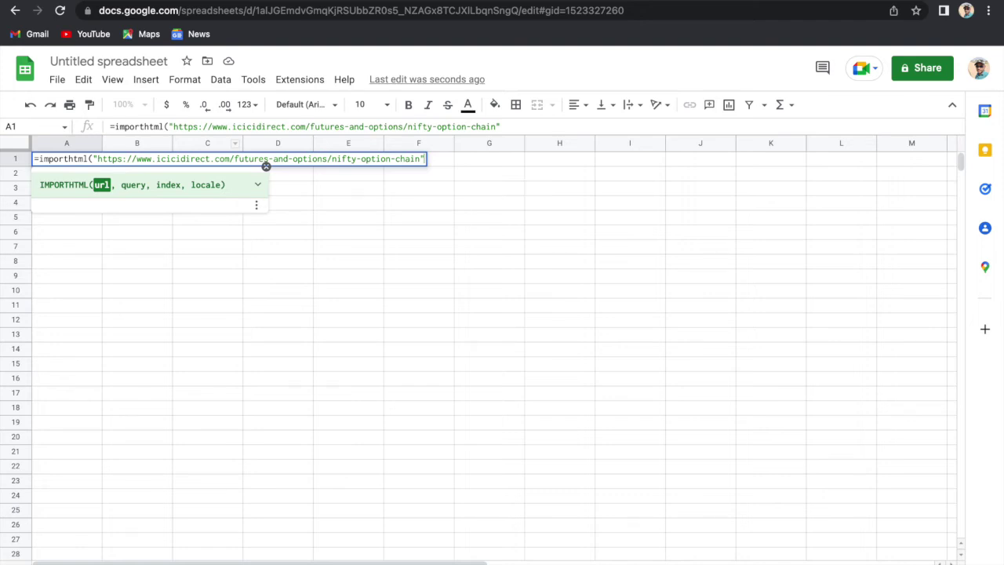
pyautogui.write(',')
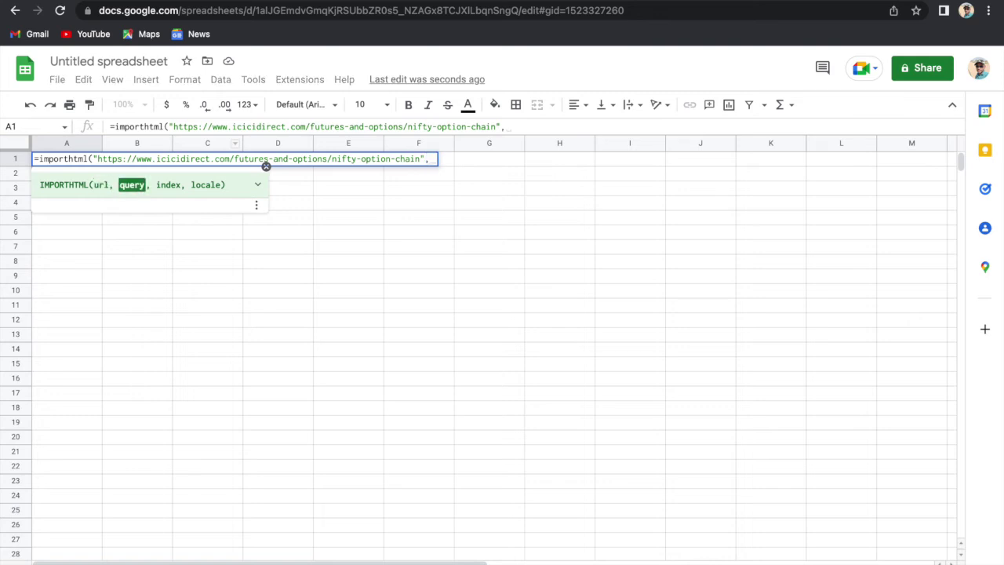
pyautogui.write('"table"')
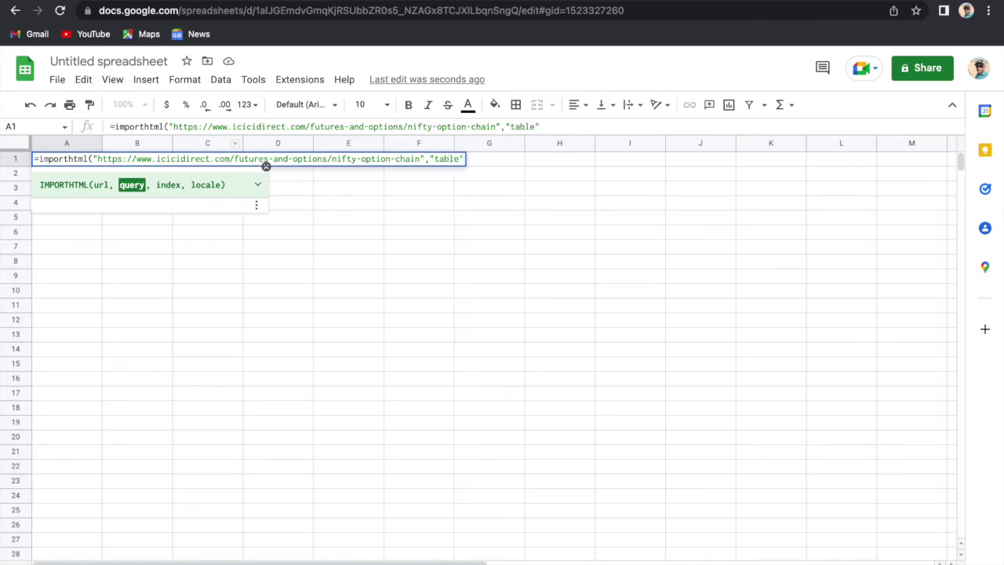
pyautogui.write(',1')
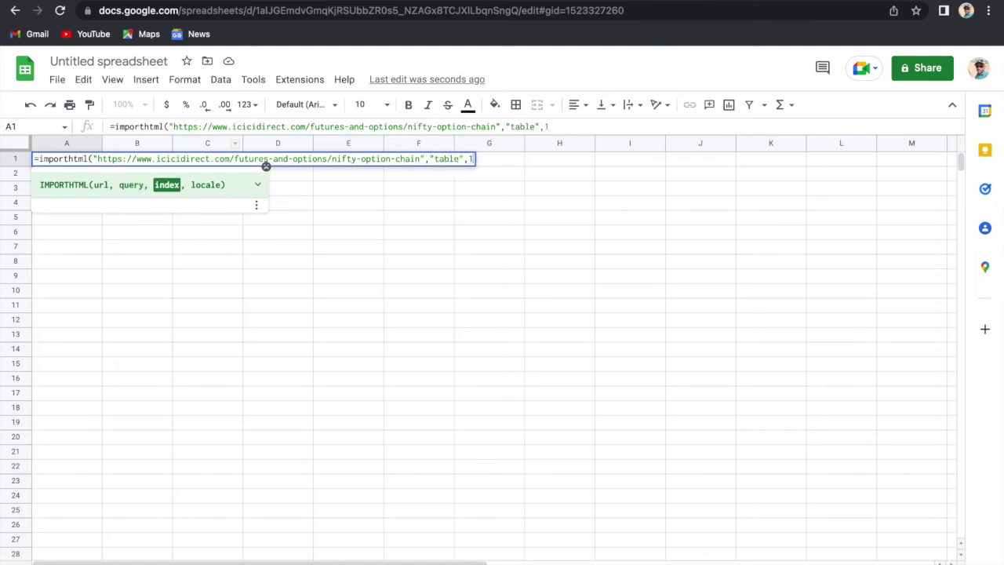
pyautogui.write(')')
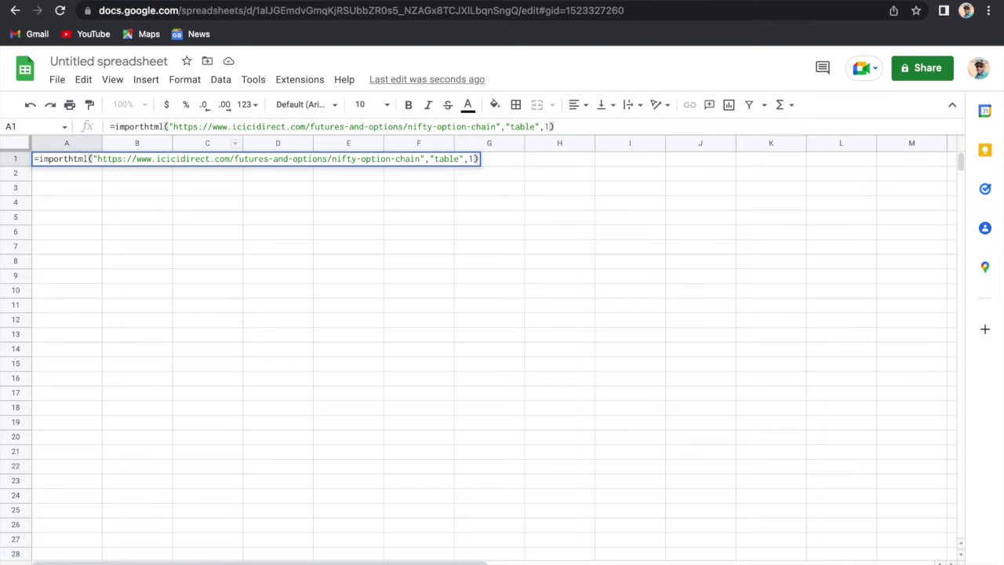
pyautogui.press('Return')
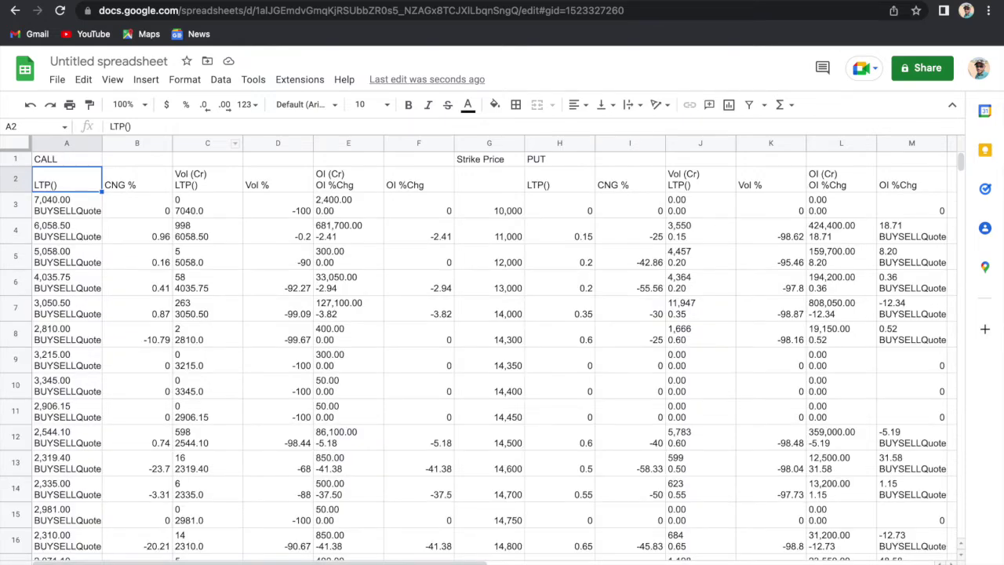
# - Compare the imported Nifty option chain rows with the ICICI Direct page's CALL and PUT figures
pyautogui.scroll(-2, 227, 268)
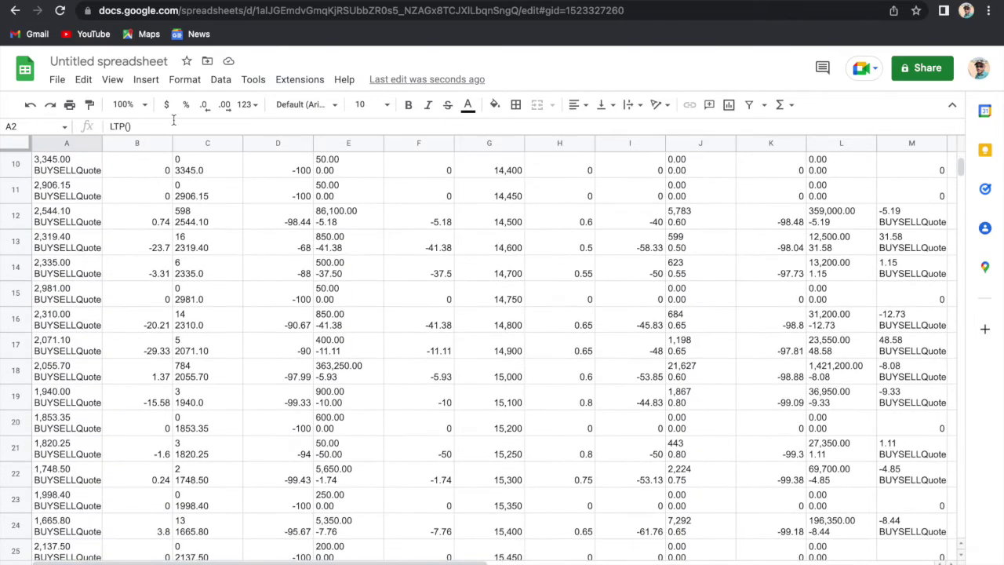
pyautogui.hotkey('ctrl', 'Tab')
pyautogui.scroll(-10, 282, 338)
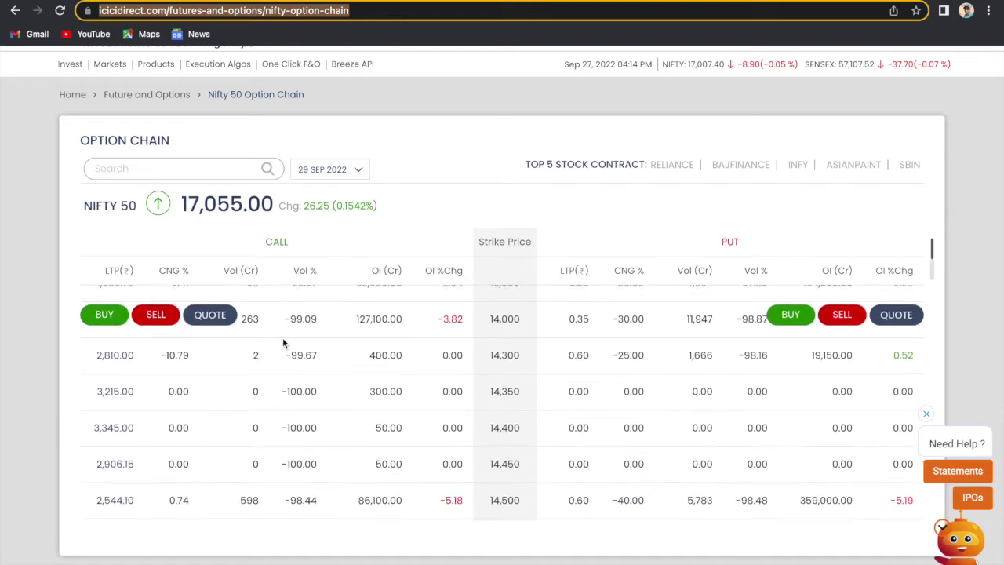
pyautogui.scroll(12, 282, 337)
pyautogui.scroll(-1, 283, 337)
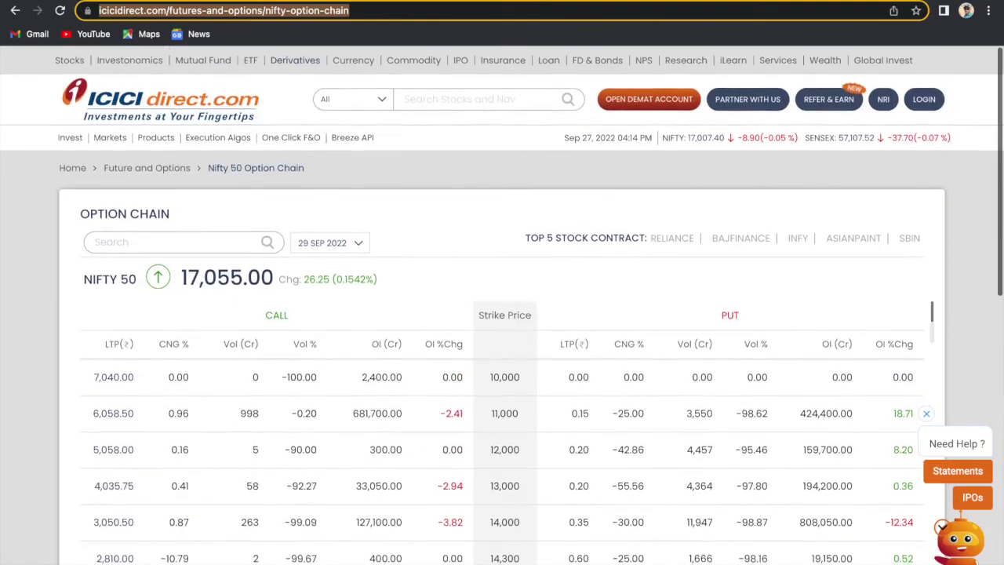
# - Review the imported CALL, Strike Price and PUT columns in the sheet, then go back to ICICI Direct
pyautogui.hotkey('ctrl', 'shift', 'Tab')
pyautogui.scroll(-14, 479, 326)
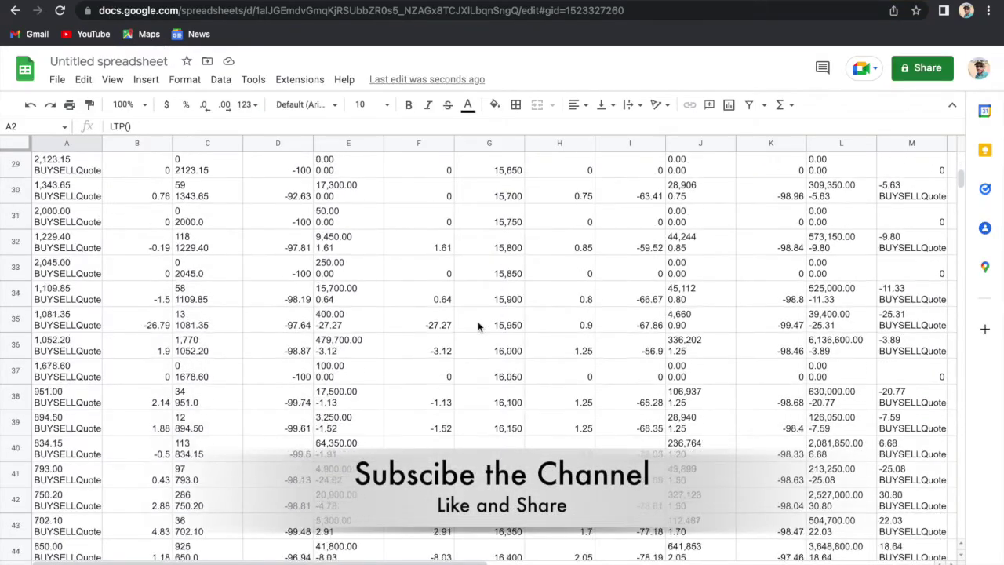
pyautogui.scroll(19, 478, 327)
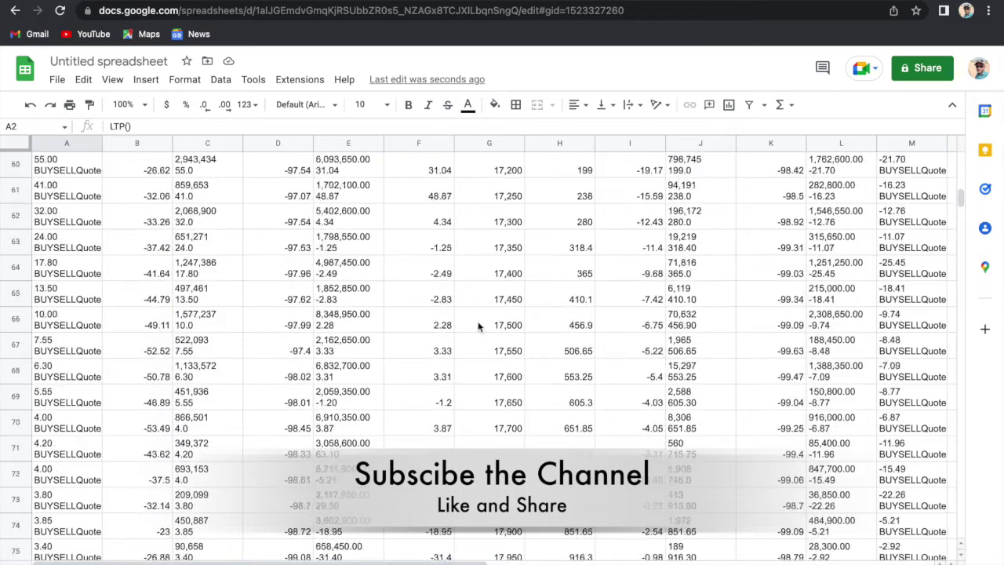
pyautogui.hscroll(2, 478, 327)
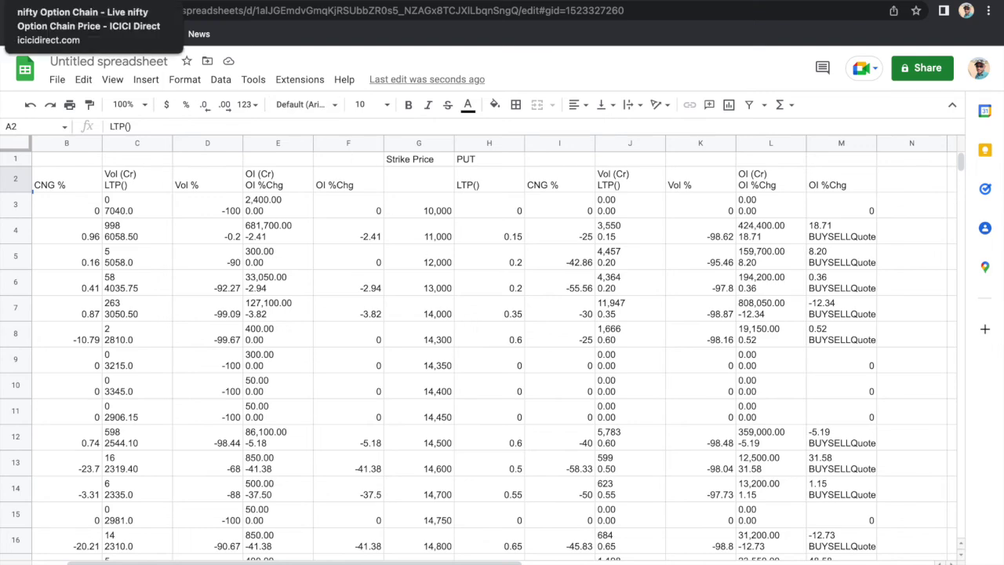
pyautogui.click(87, 2)
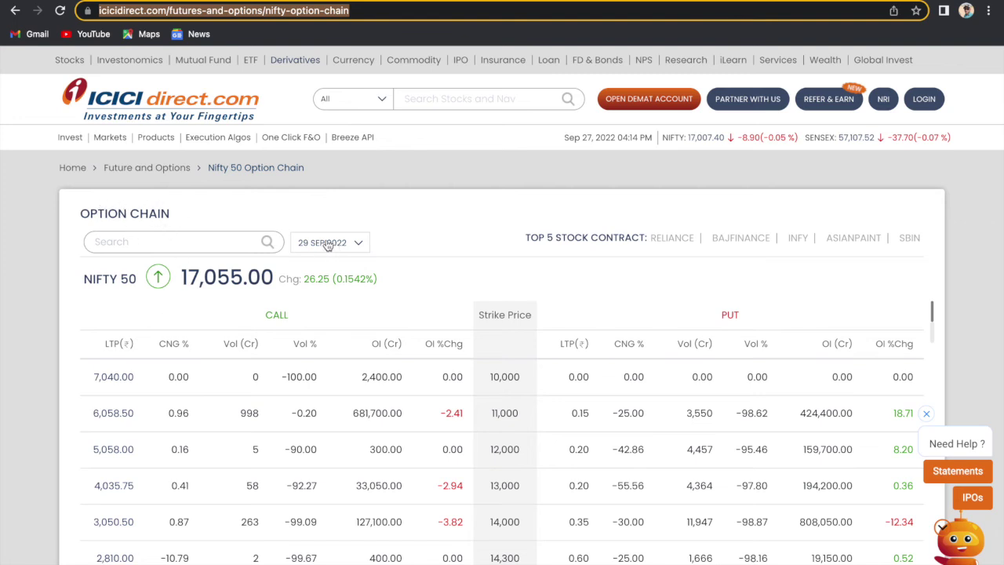
# - Change the Nifty option chain expiry from 29 SEP 2022 to 06 OCT 2022
pyautogui.click(352, 243)
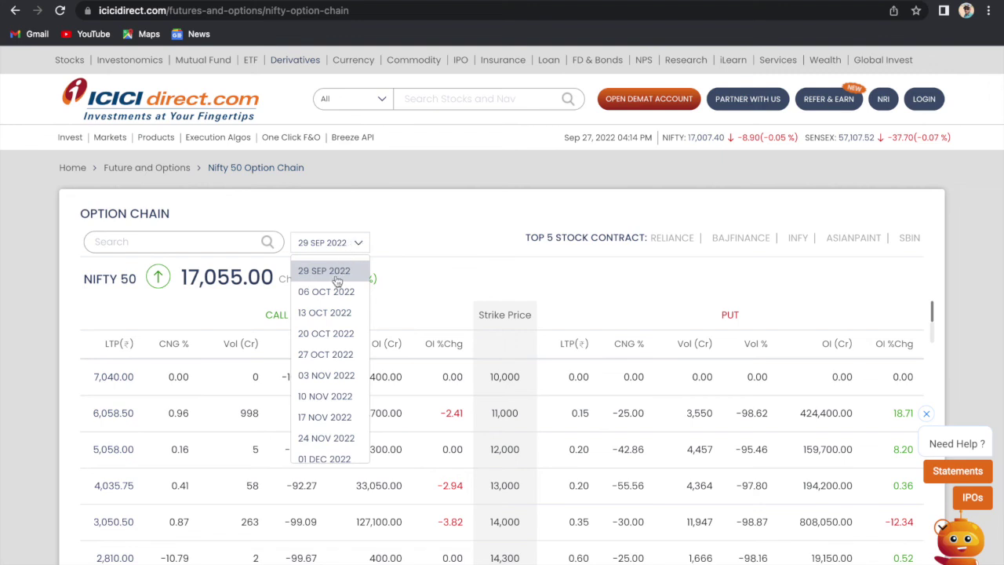
pyautogui.click(328, 293)
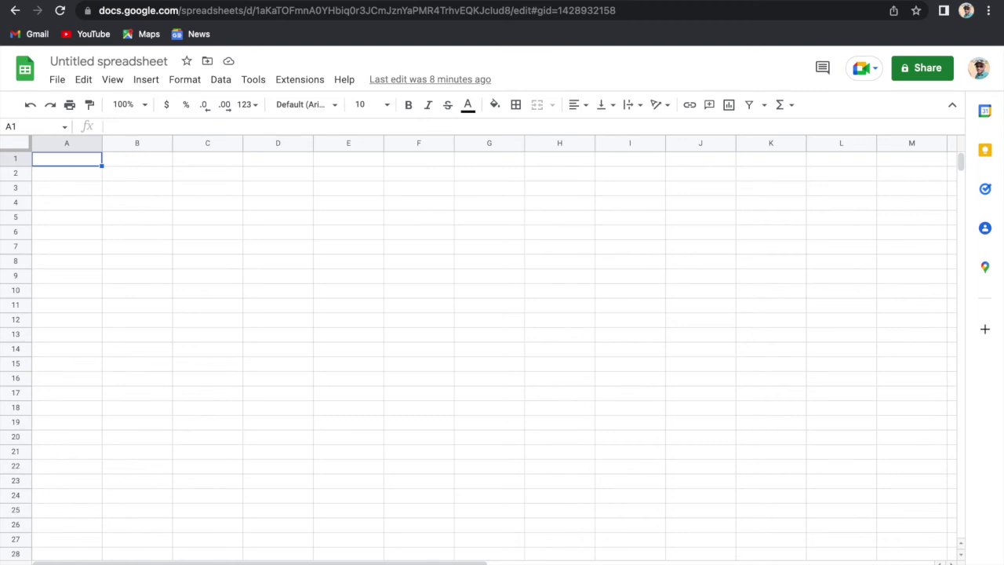
# - Return to the Untitled spreadsheet holding the imported option chain, strikes starting at 10,000
pyautogui.click(869, 27)
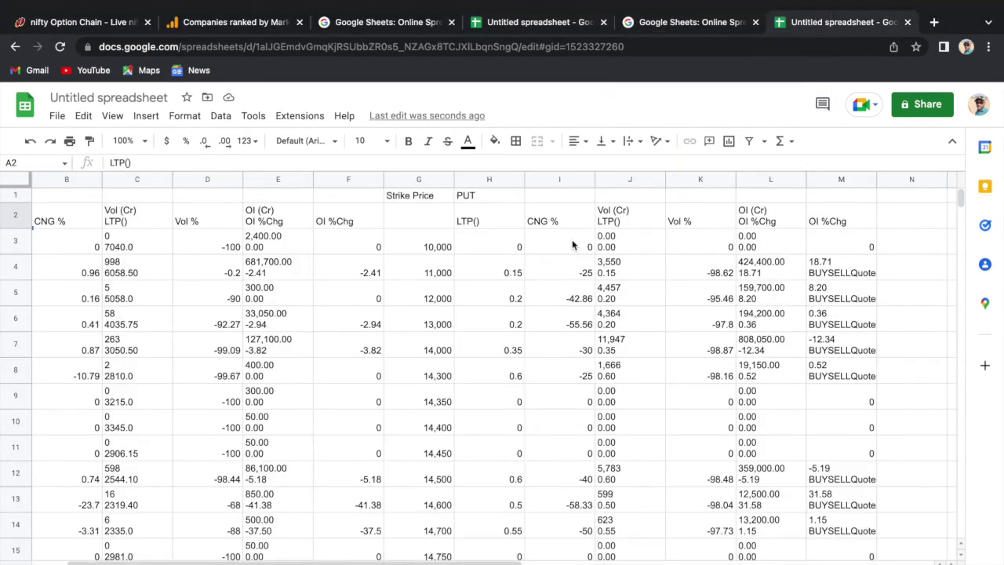